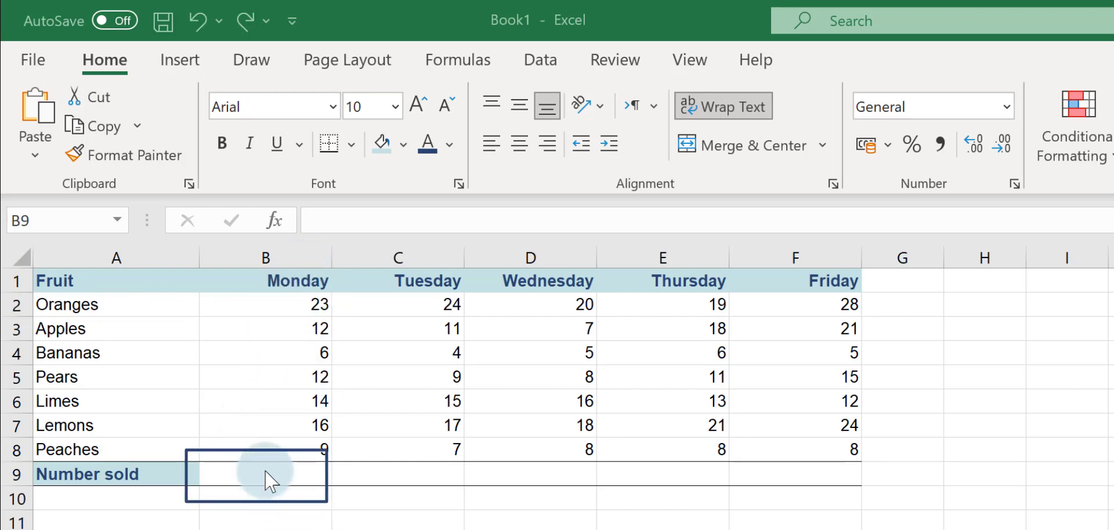
Step: Enter the formula =23+12+6+12+14+16+9 in B9 to add up Monday's sales
left_click(265, 472)
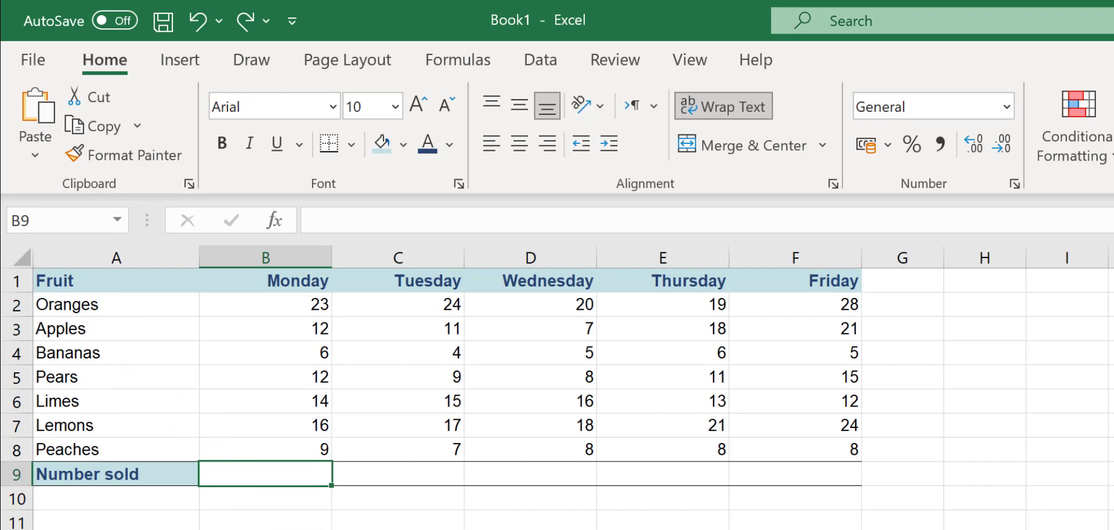
type("=")
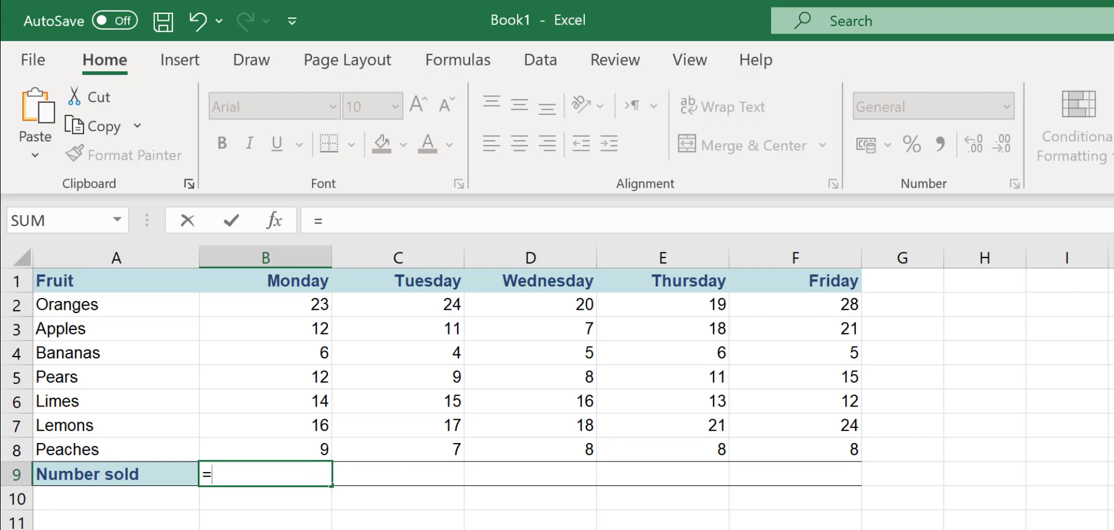
type("23")
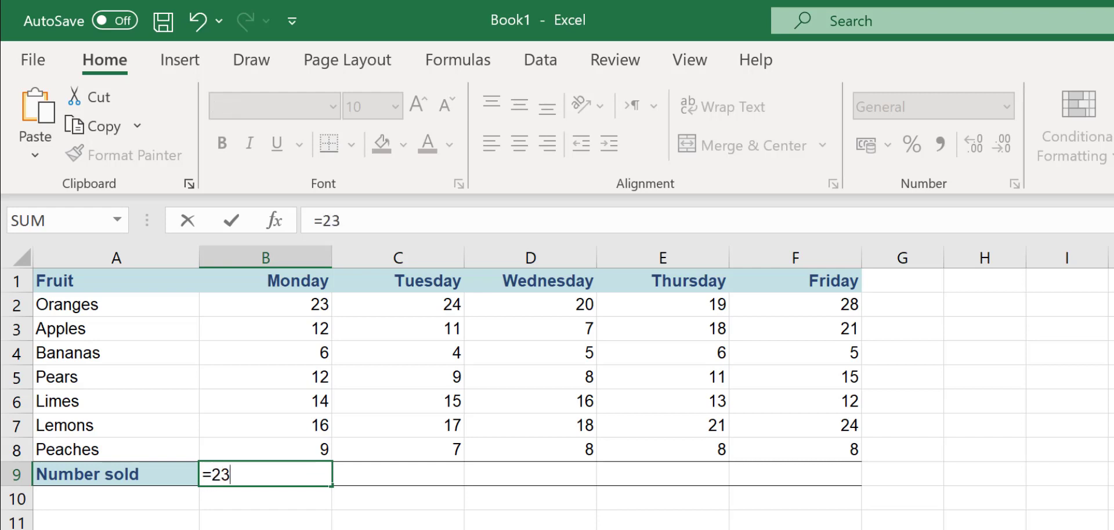
type("+12+6+12+14")
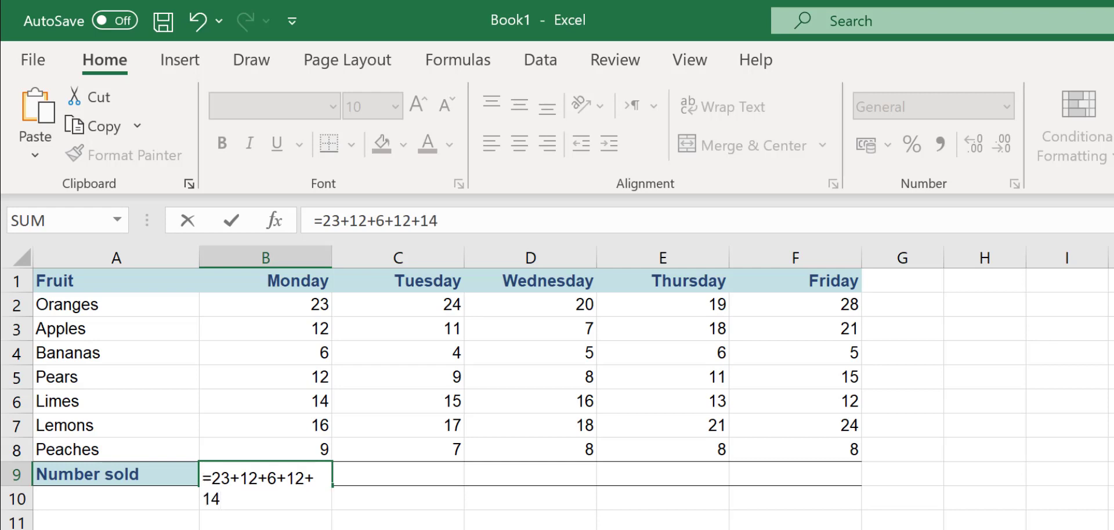
type("+16+9")
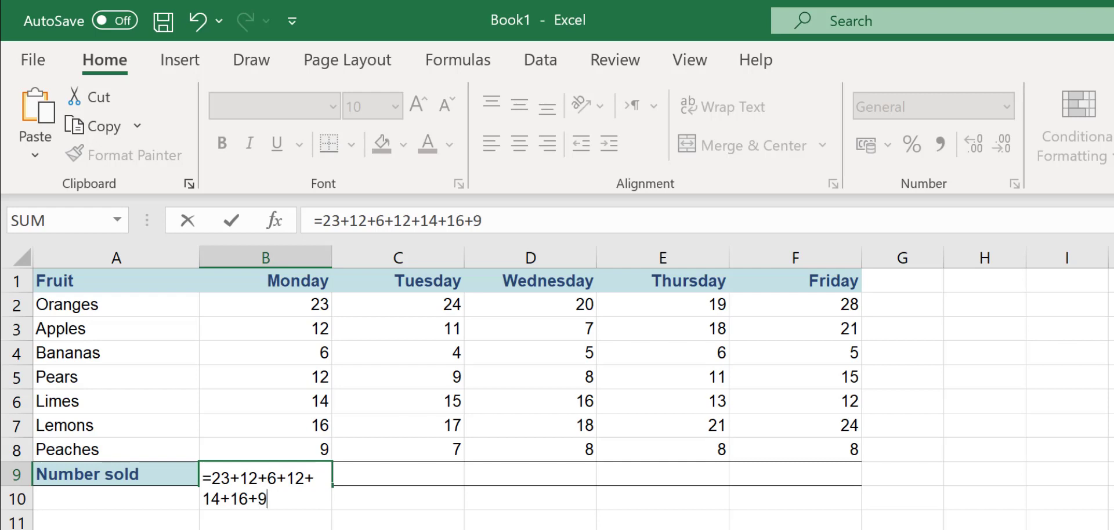
key("Return")
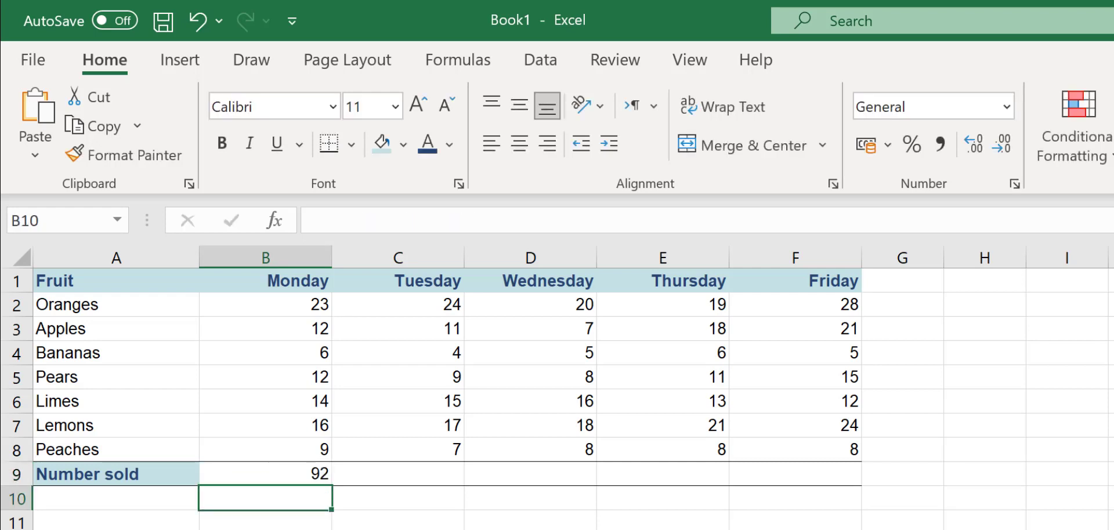
Step: Set Monday's Bananas value to 7, and undo both that change and the formula in B9
left_click(287, 352)
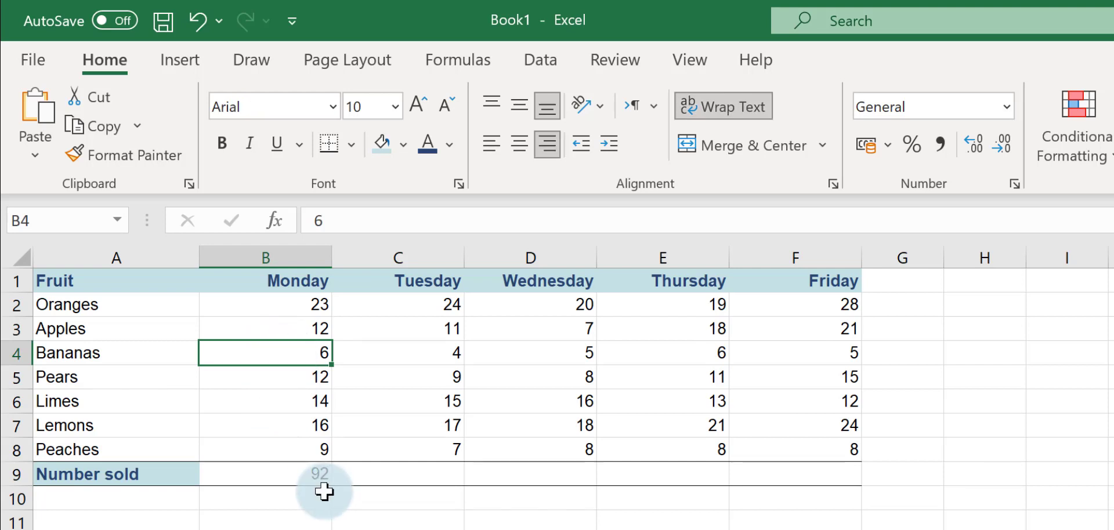
type("7")
key("Return")
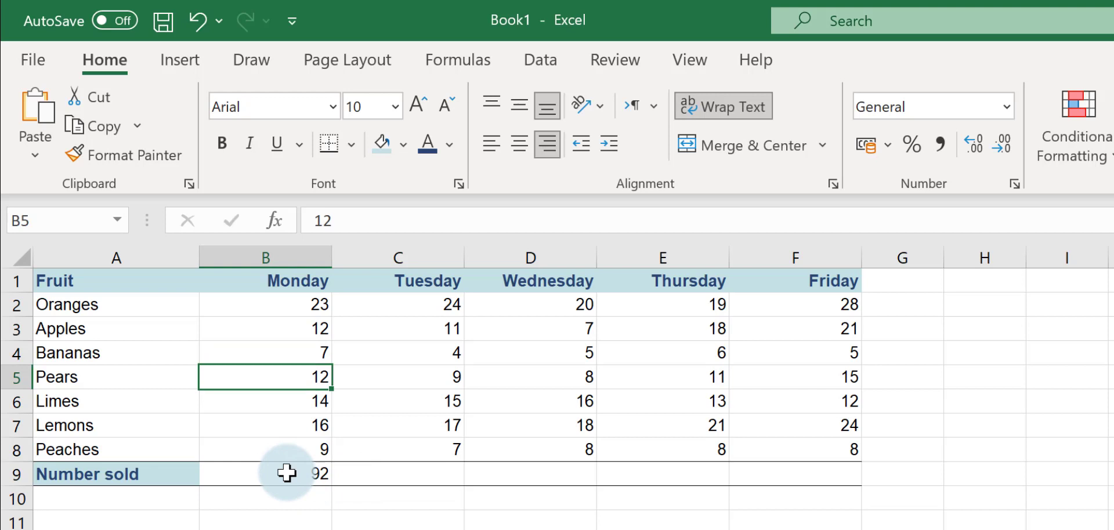
left_click(195, 17)
left_click(195, 17)
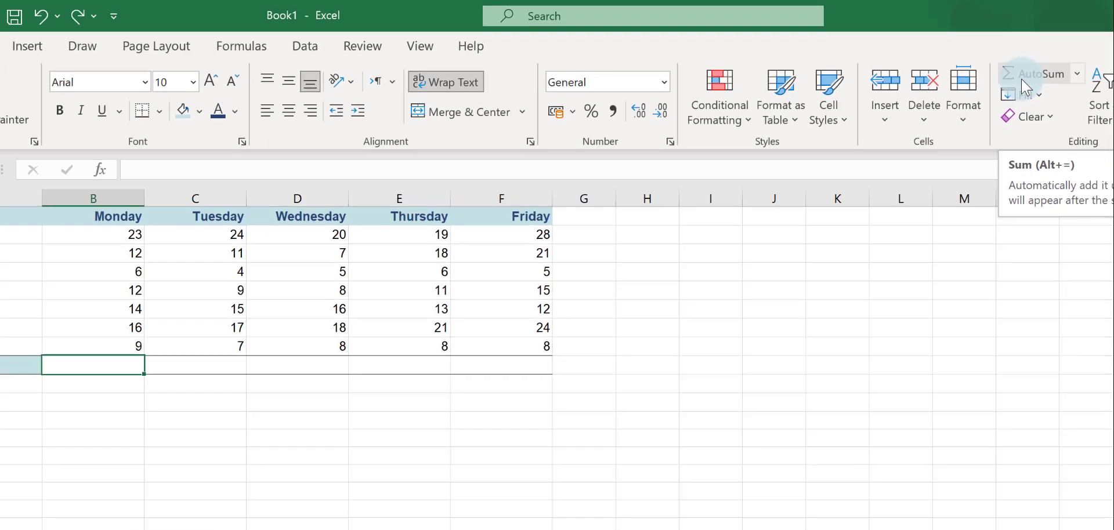
Step: Total Monday's sales in B9 with AutoSum over B2:B8
left_click(989, 136)
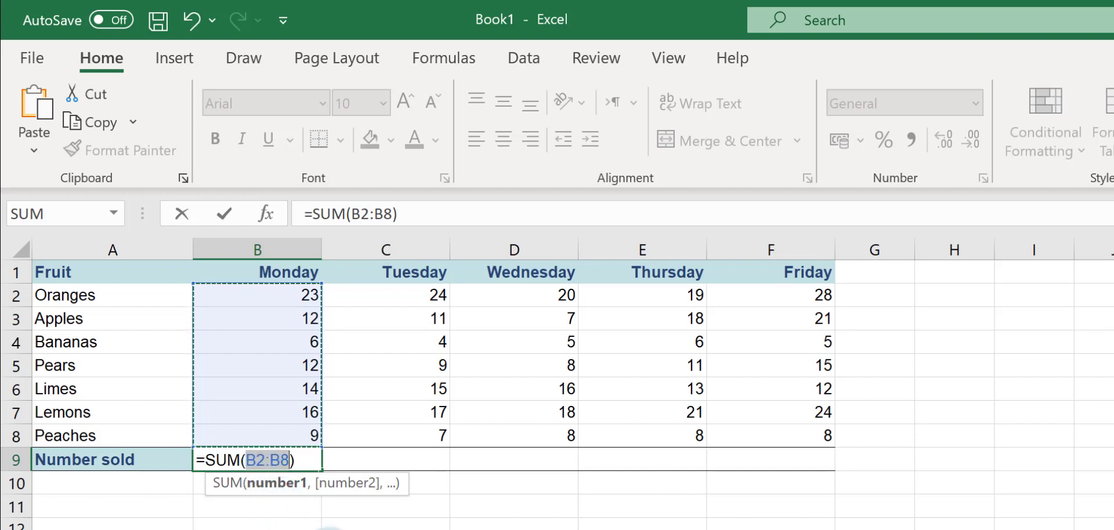
key("Return")
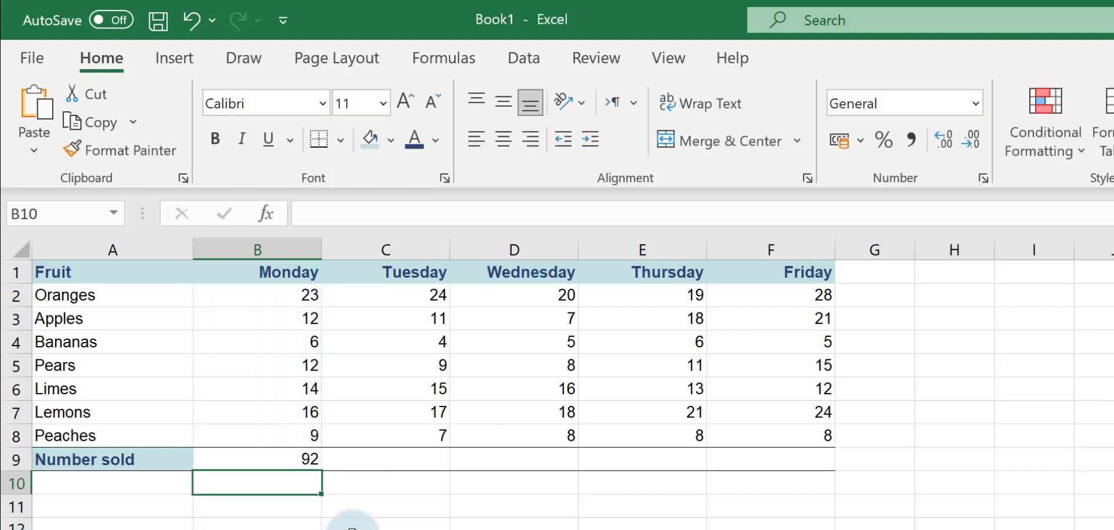
Step: Set Monday's Bananas value to 9, and undo both that change and the AutoSum in B9
left_click(272, 343)
type("9")
key("Return")
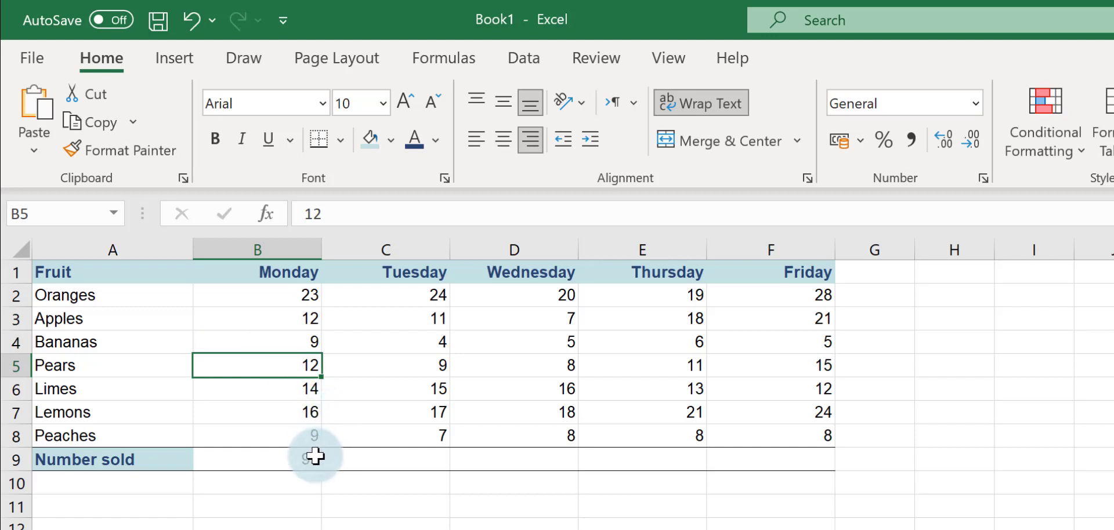
left_click(185, 24)
left_click(186, 22)
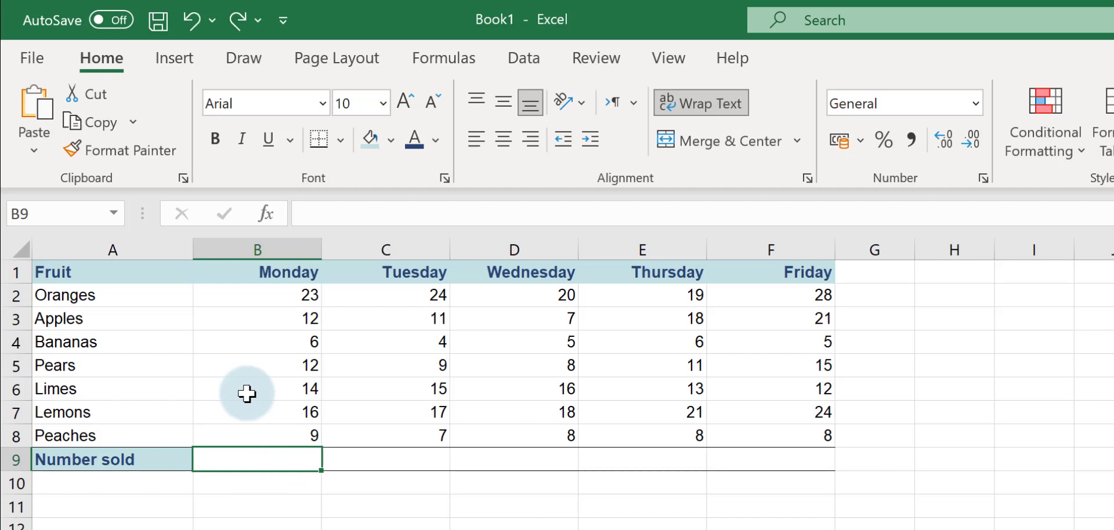
Step: Insert an AutoSum from the function library in B9 for Monday's sales and undo it
left_click(455, 59)
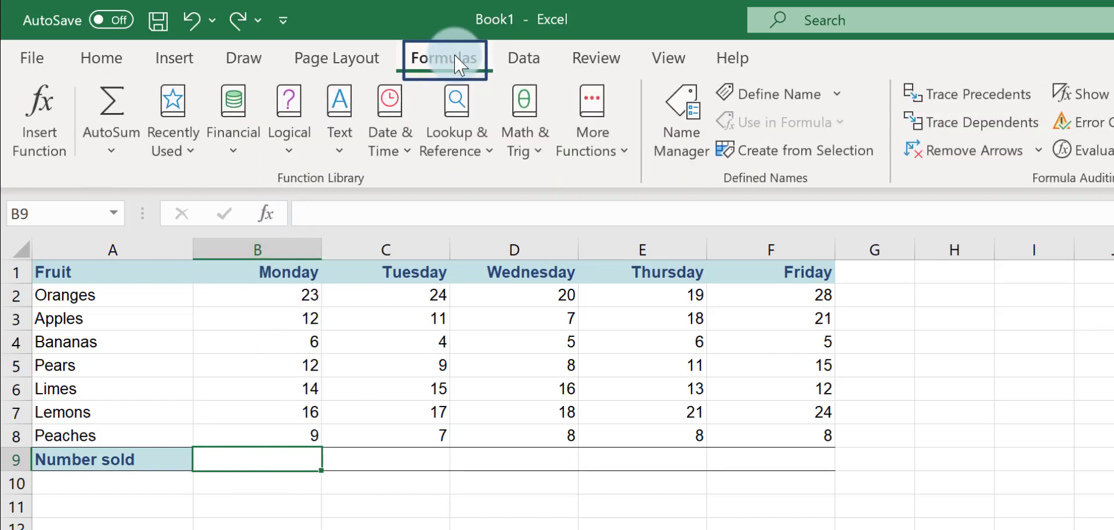
left_click(124, 108)
key("Return")
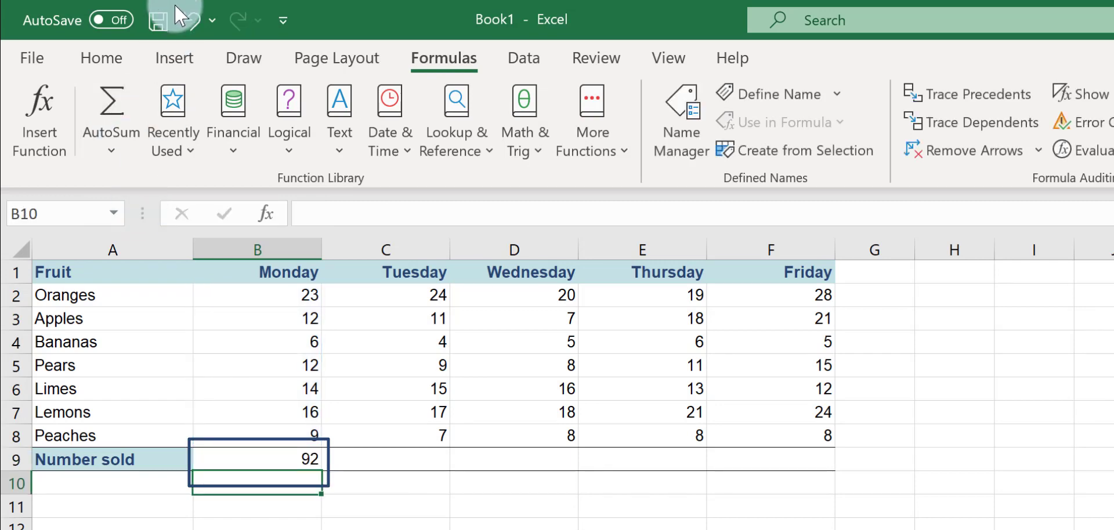
left_click(194, 21)
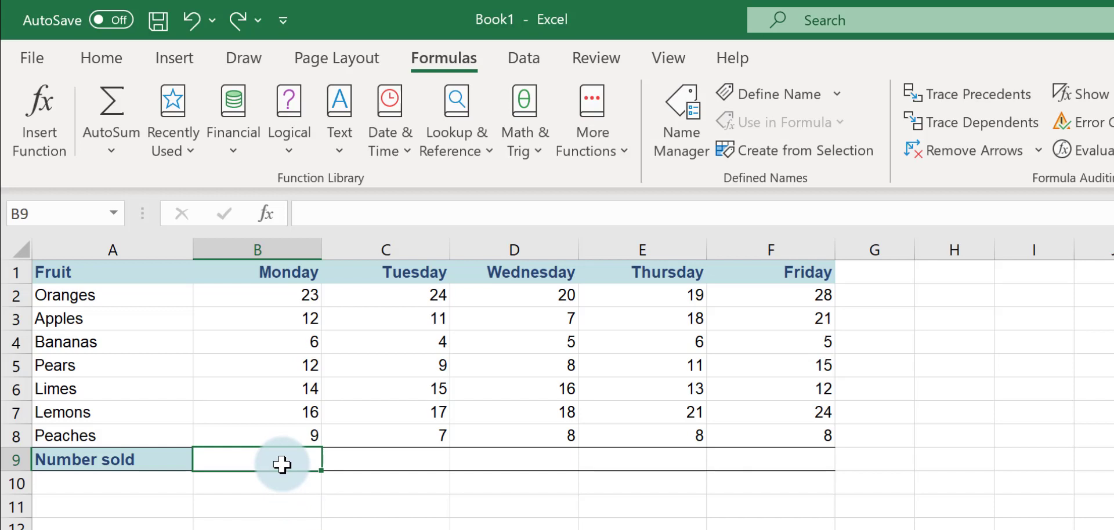
Step: Enter =SUM(B2:B8) in B9 as the number sold on Monday
key("alt+equal")
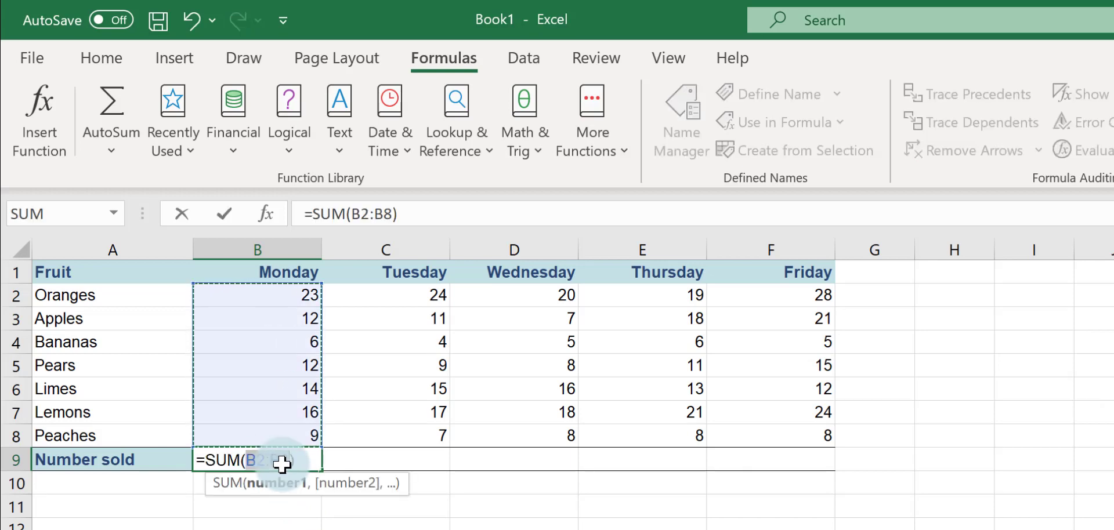
key("Return")
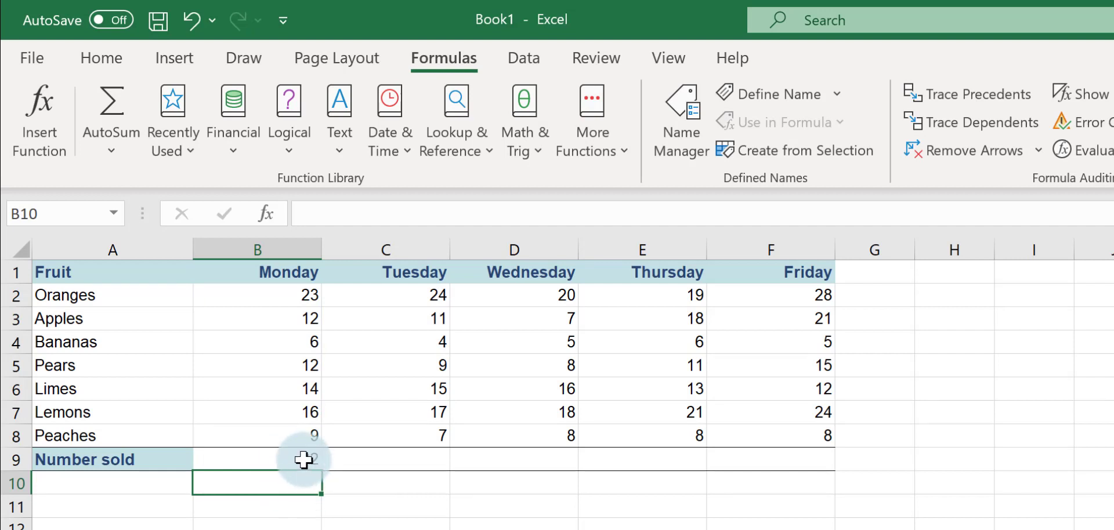
left_click(298, 460)
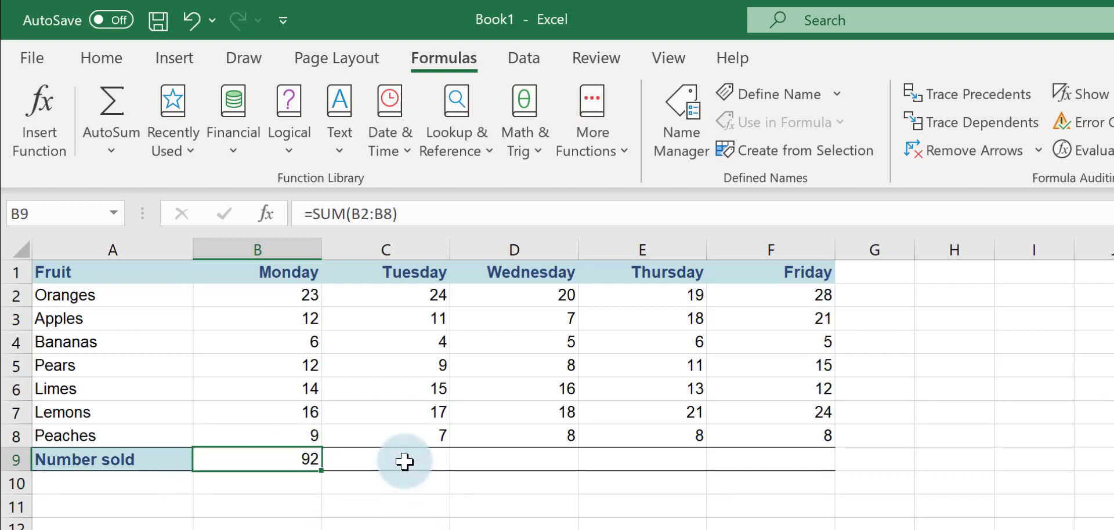
Step: Fill the Monday total formula from B9 across the Number sold row to F9
left_click(404, 461)
left_click(545, 453)
left_click(293, 456)
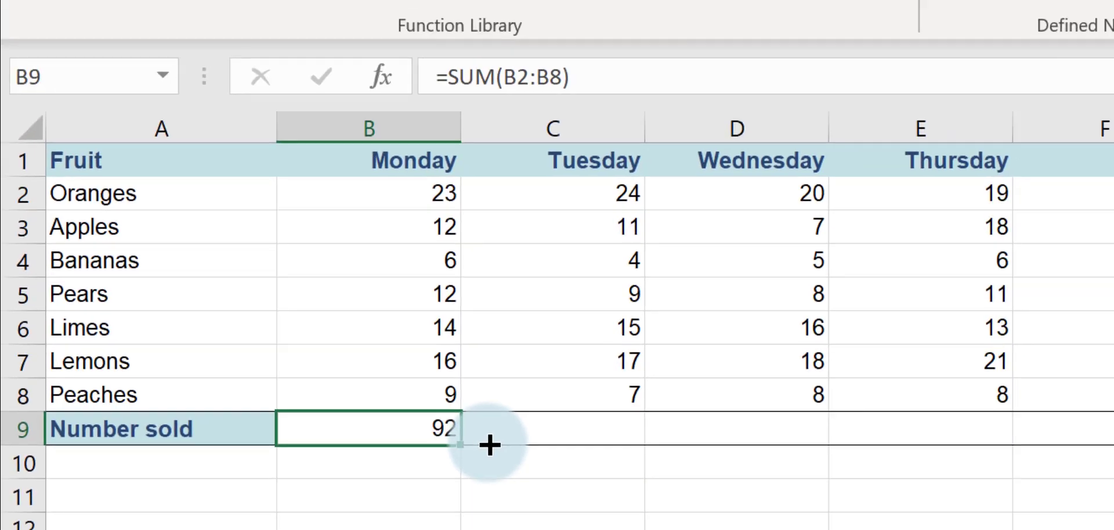
left_click_drag(701, 411, 930, 404)
left_click_drag(549, 456, 1024, 456)
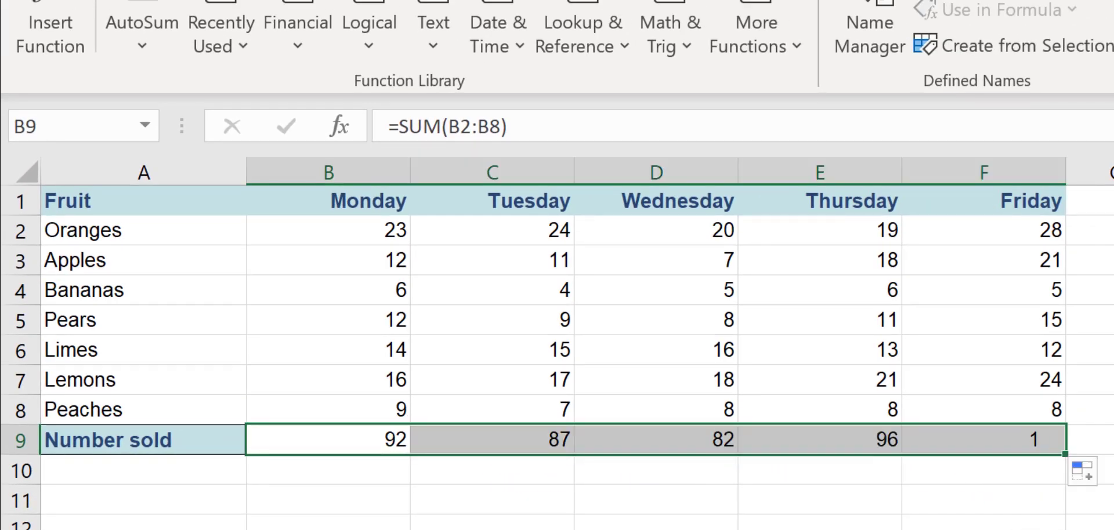
left_click(476, 525)
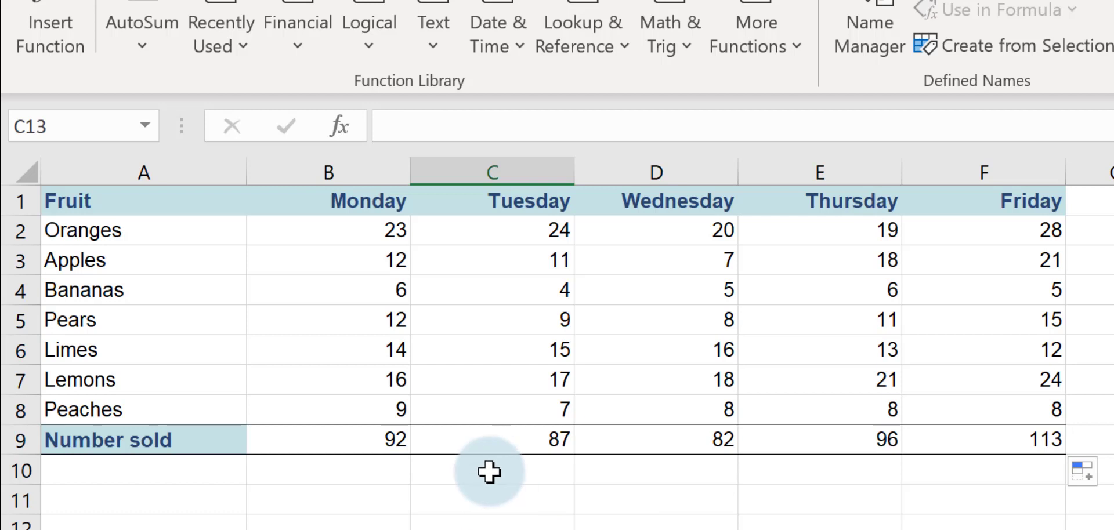
Step: Check the copied SUM formulas for Tuesday to Friday in C9, D9, E9 and F9
left_click(507, 442)
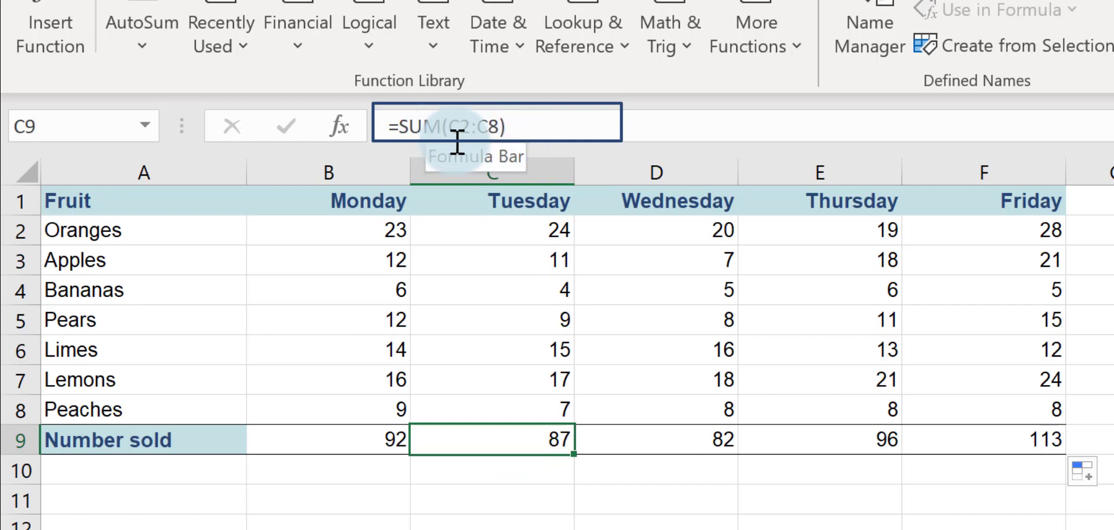
left_click(666, 446)
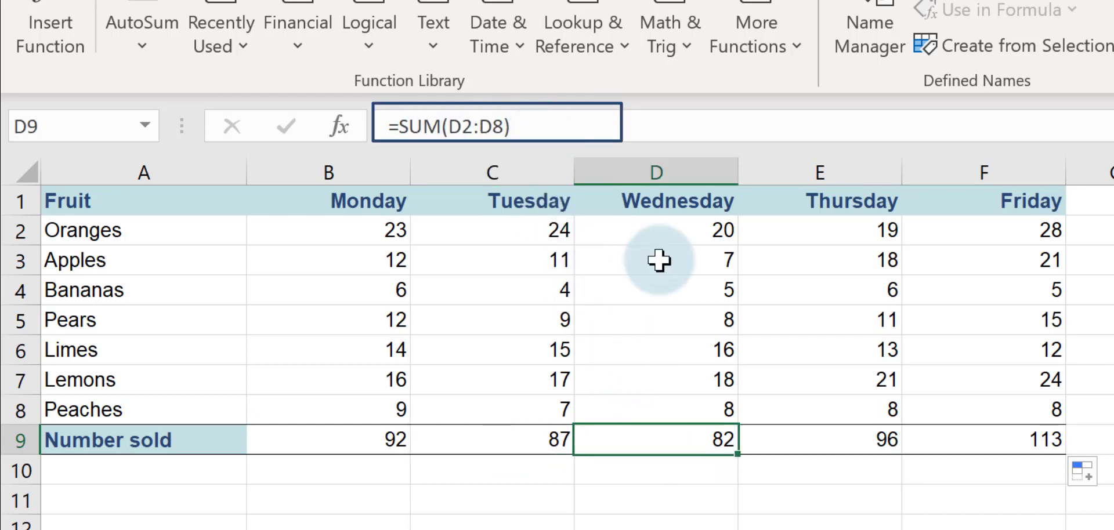
left_click(839, 442)
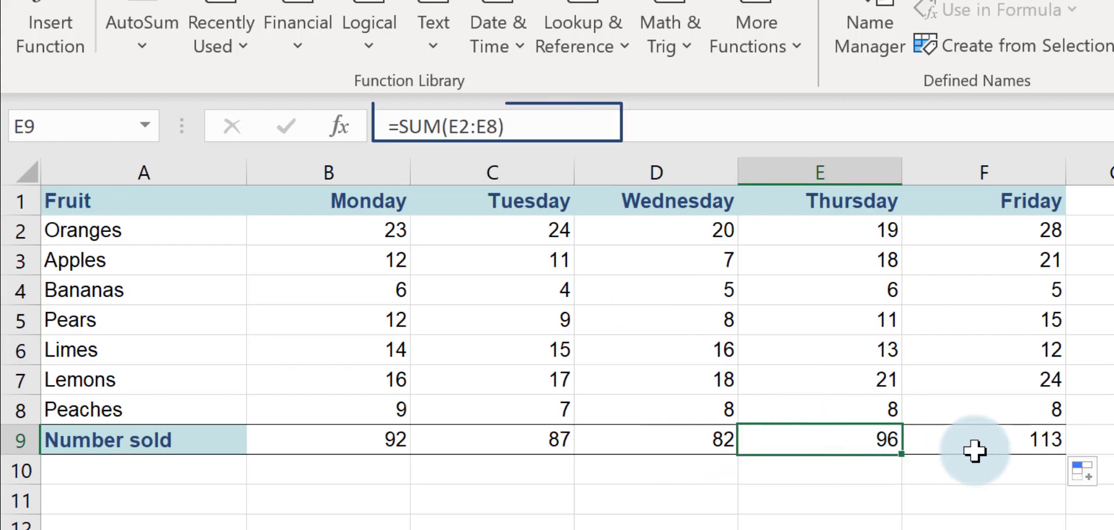
left_click(974, 447)
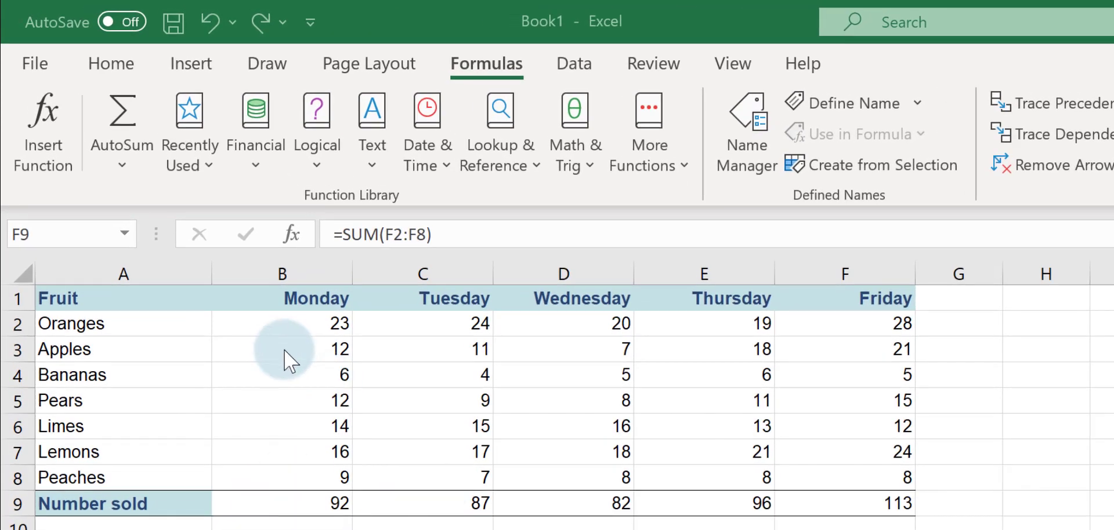
Step: Replace Monday's Oranges value in B2 with the text "none"
left_click(280, 326)
type("none")
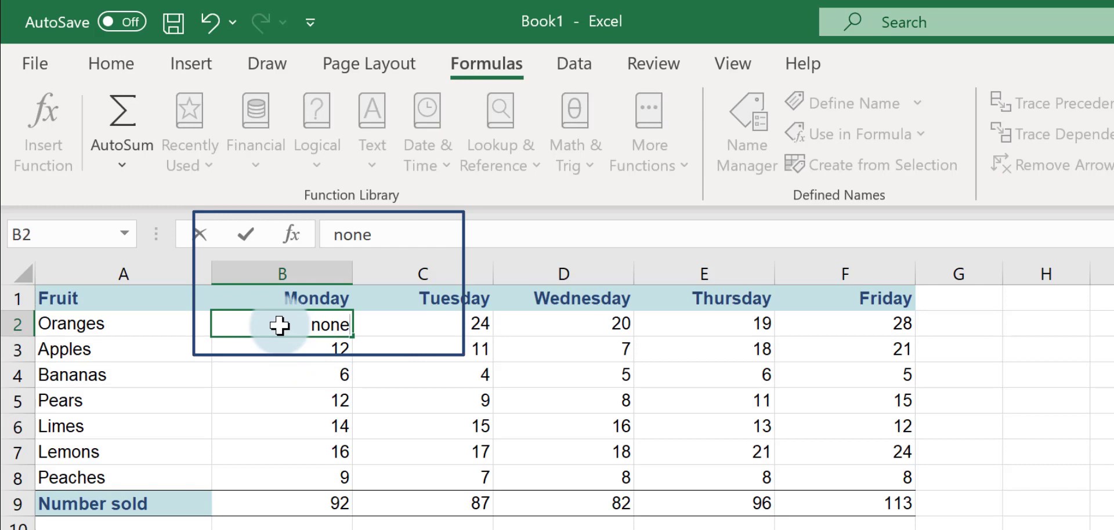
key("Return")
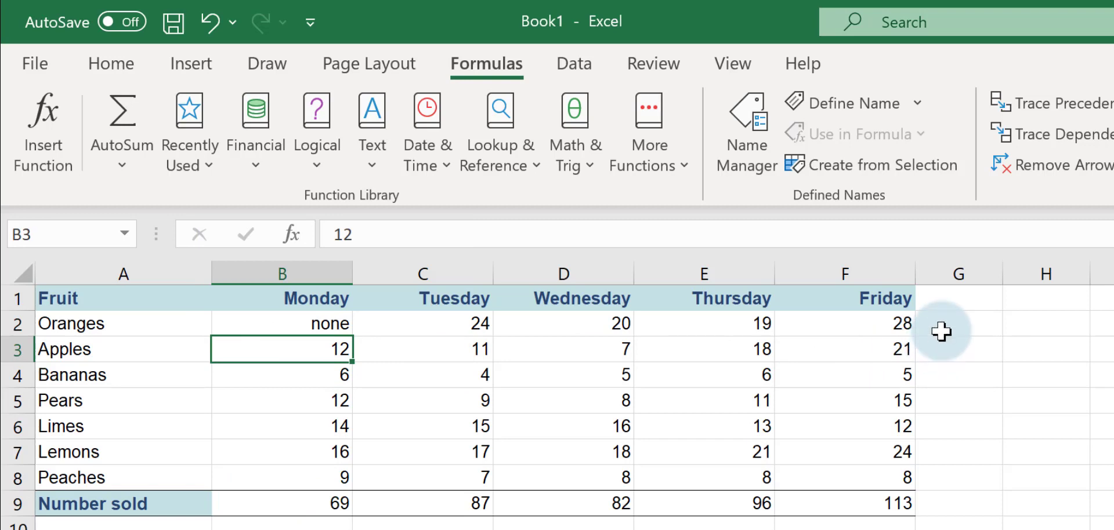
Step: Add the column heading "Total" in G1, beside Friday
left_click(955, 298)
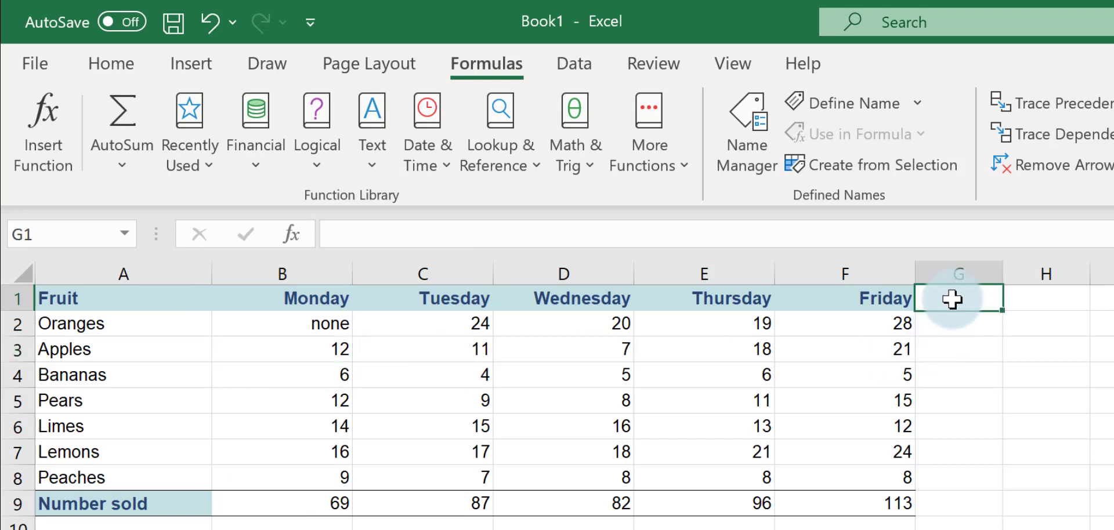
type("Total")
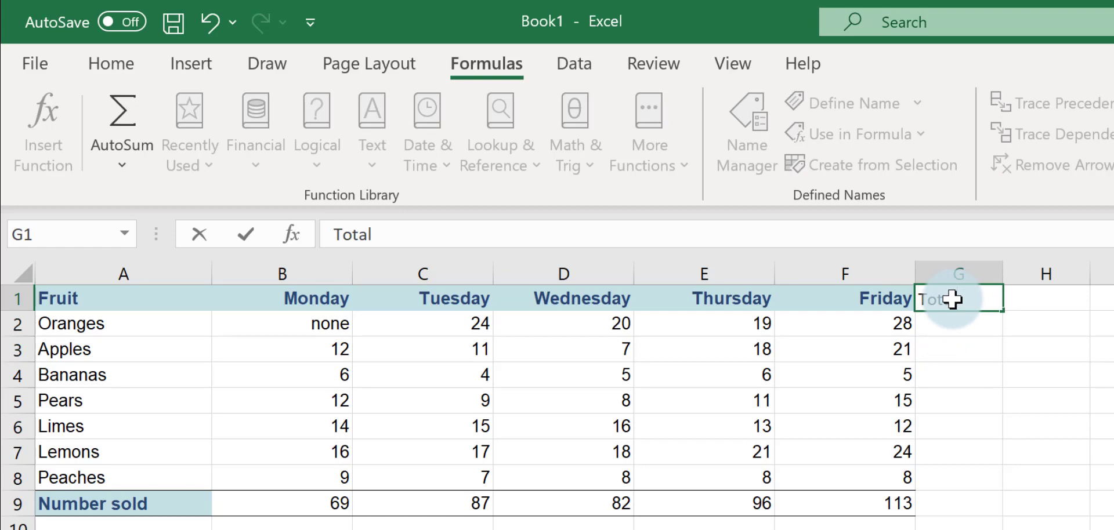
key("Return")
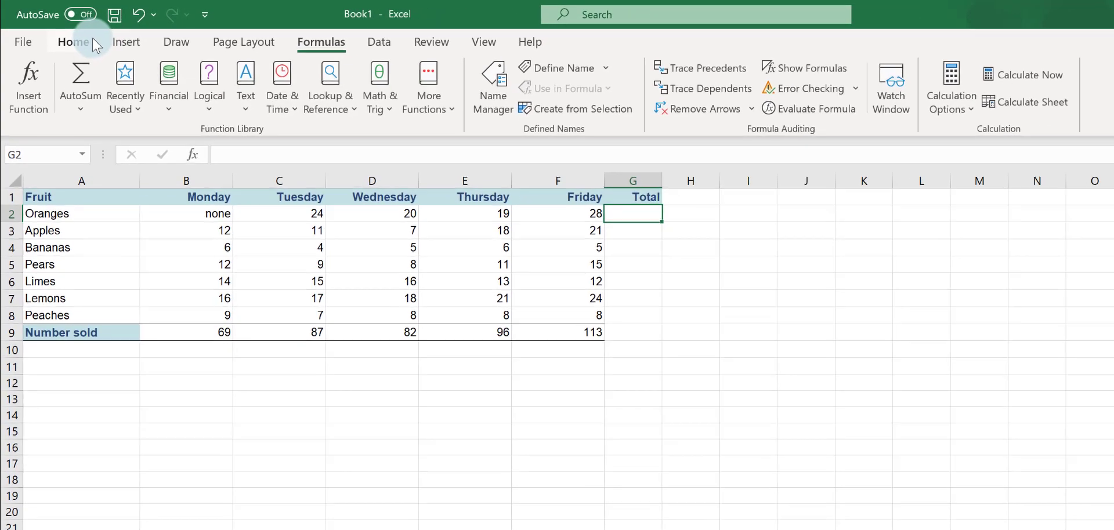
Step: Insert an AutoSum in G2 for the Oranges row, keeping the suggested range C2:F2
left_click(111, 63)
left_click(1041, 70)
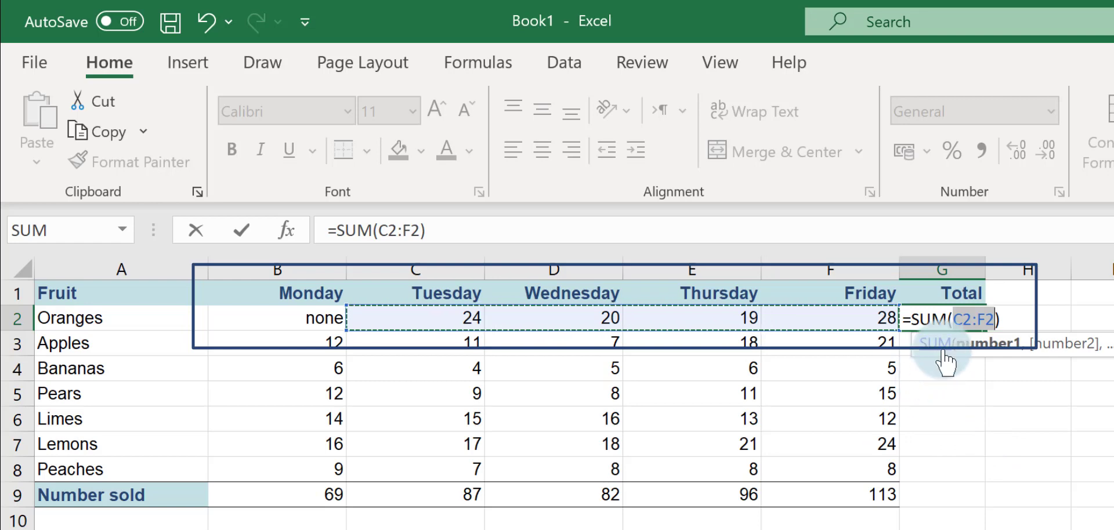
key("Return")
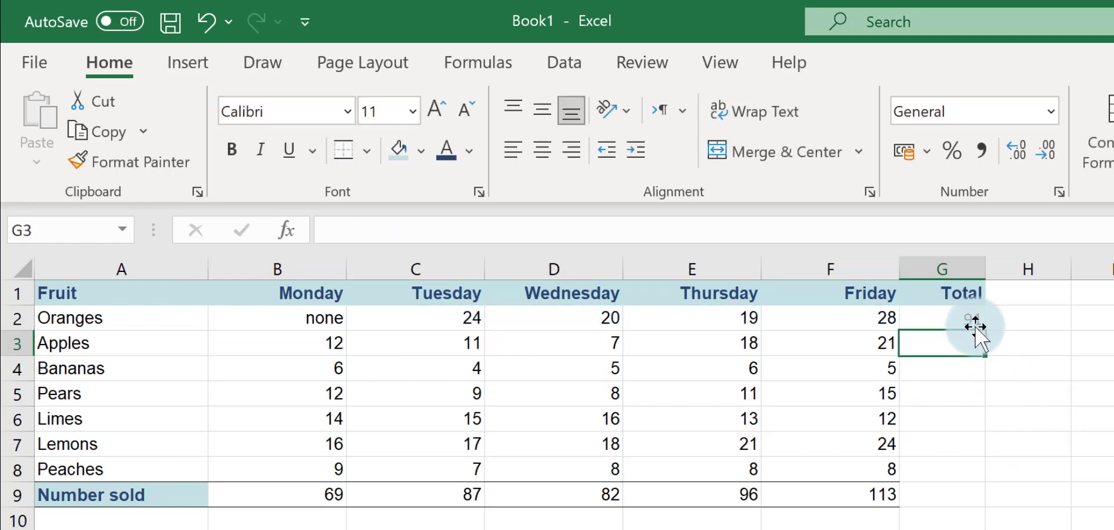
Step: Fill the G2 formula down to G8, check the copy in G3, and undo the fill and the G2 sum
left_click_drag(970, 321, 976, 485)
left_click(934, 345)
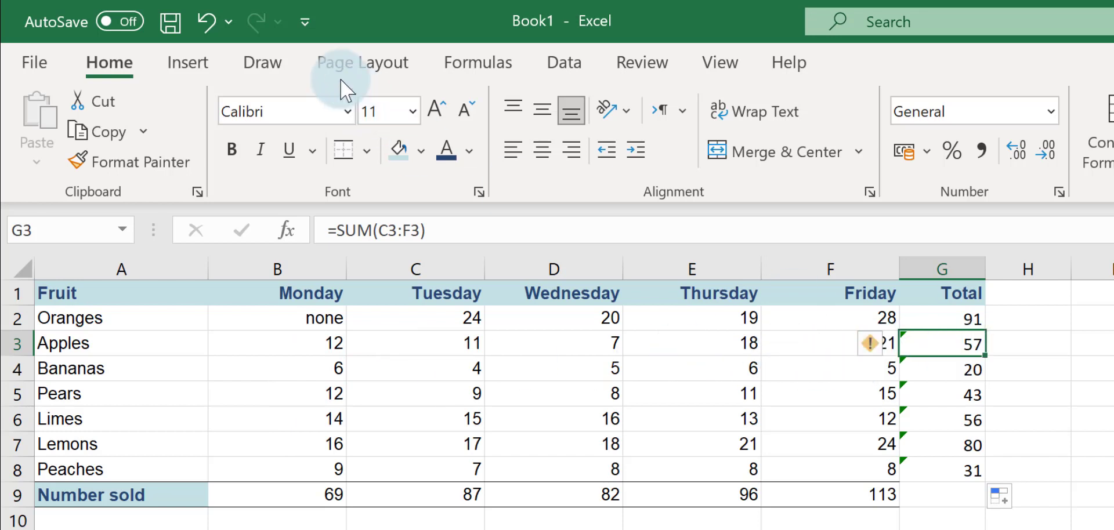
left_click(205, 23)
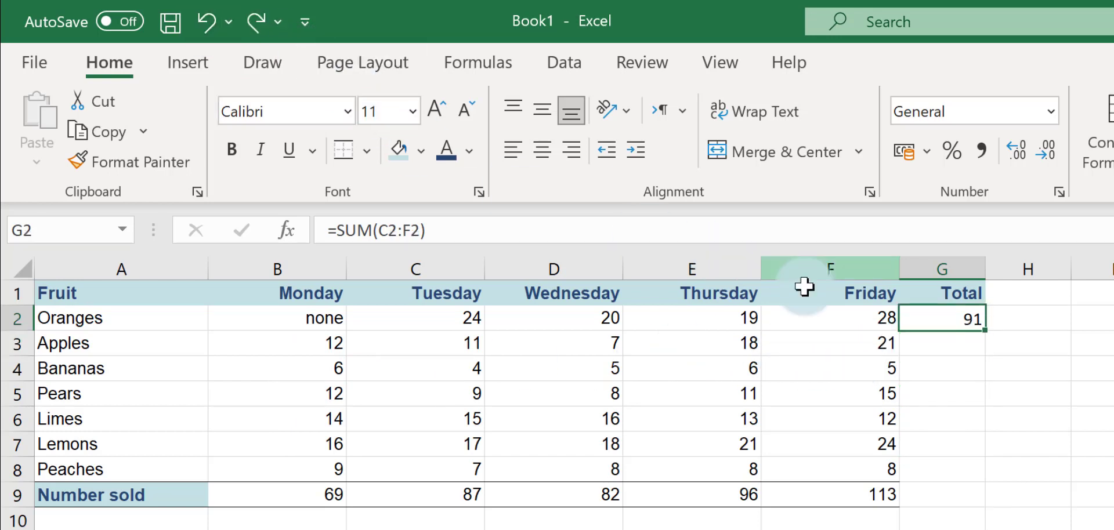
left_click(193, 19)
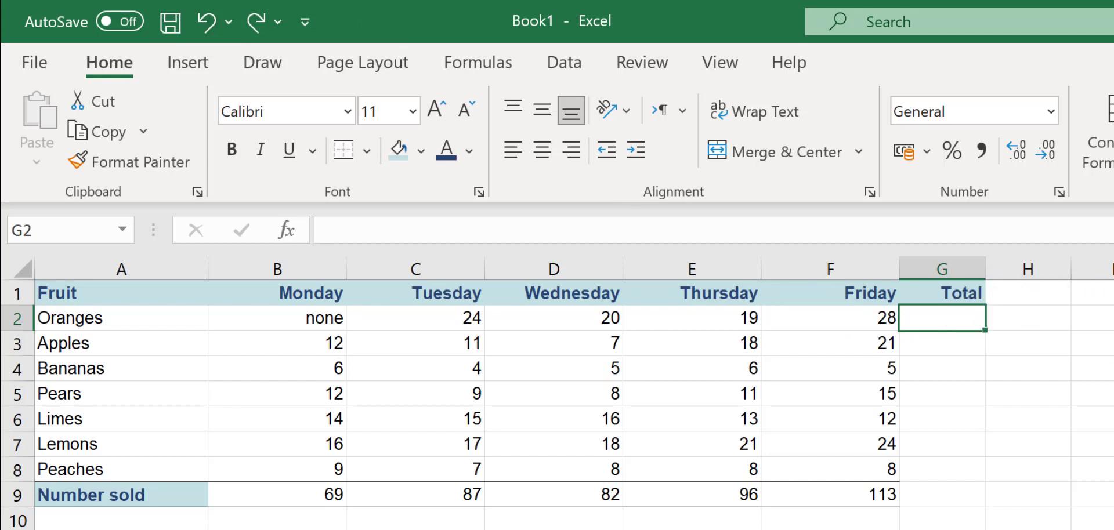
Step: Enter a SUM in G2 for the Oranges row, correcting the suggested range to B2:F2
key("alt+equal")
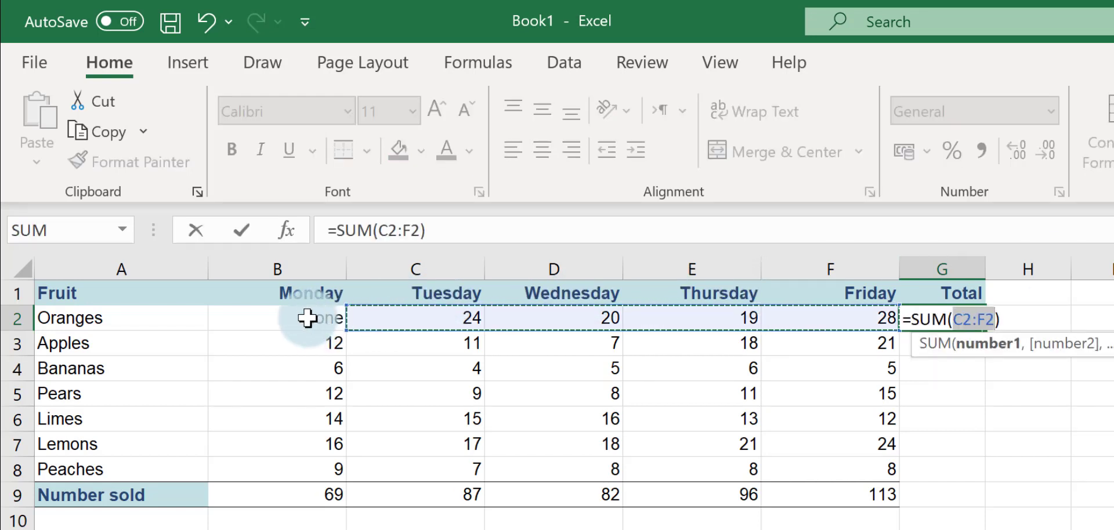
left_click_drag(308, 318, 837, 329)
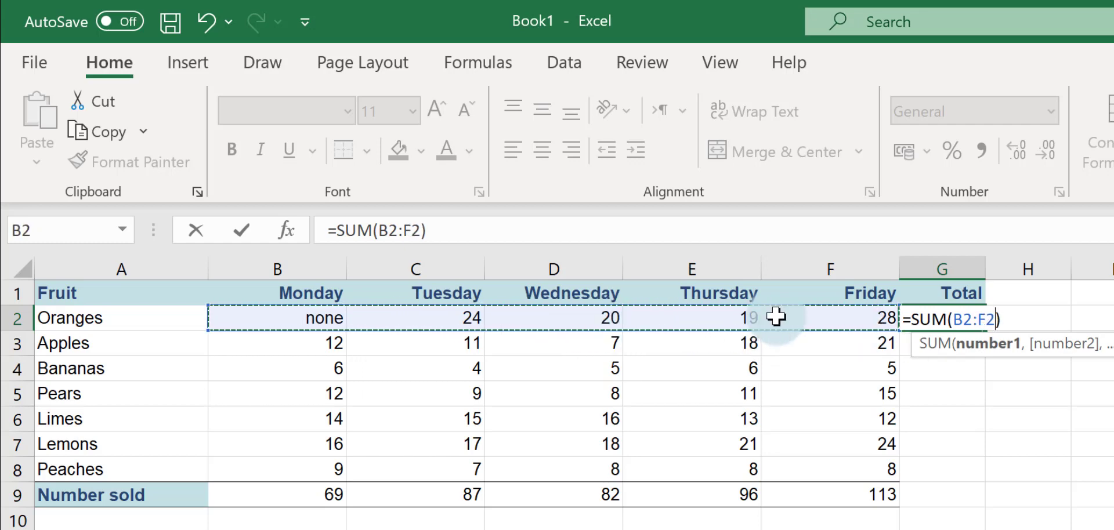
key("Return")
Step: Fill the Oranges total formula from G2 down to G8 for the remaining fruits
left_click(956, 317)
left_click_drag(985, 330, 991, 473)
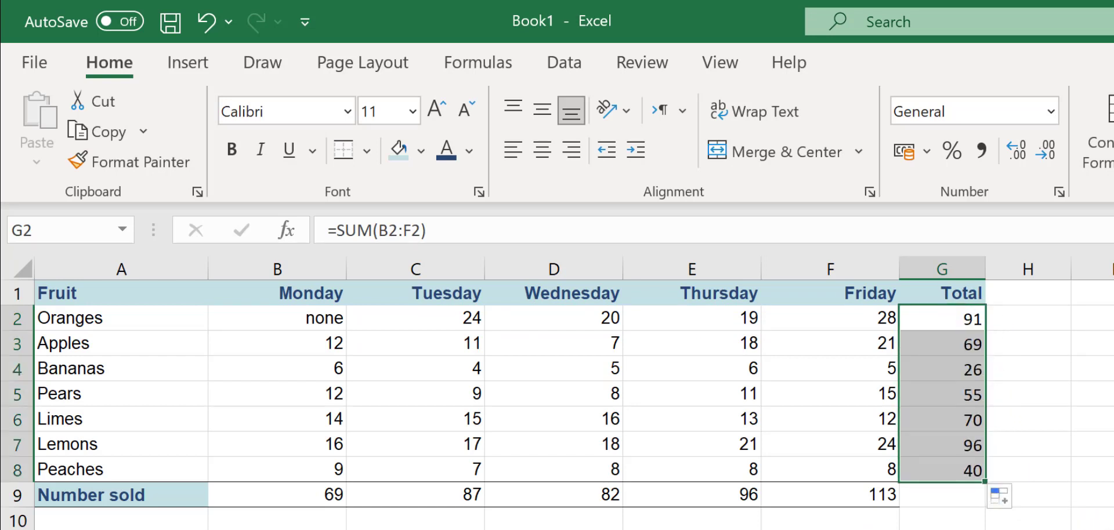
left_click(1090, 529)
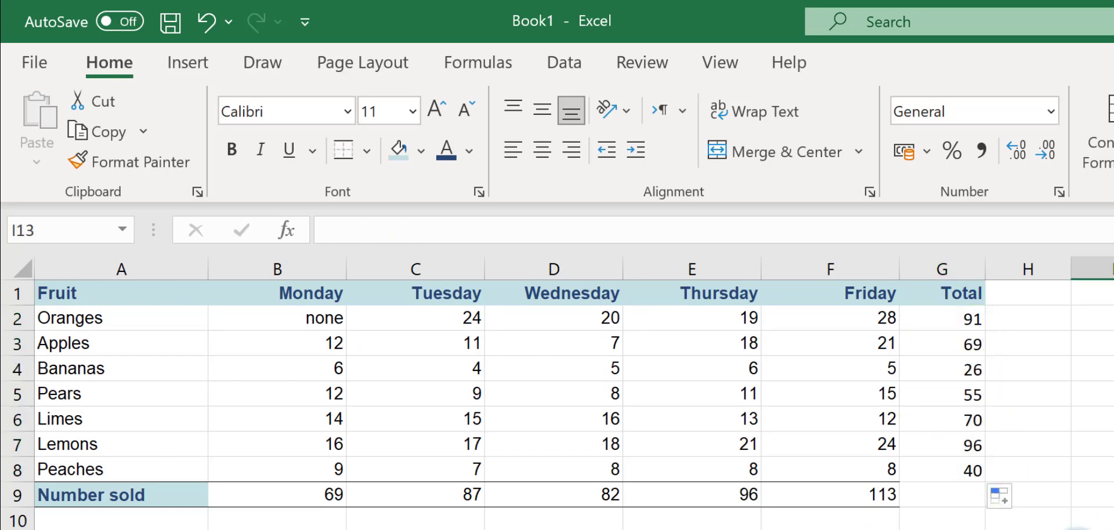